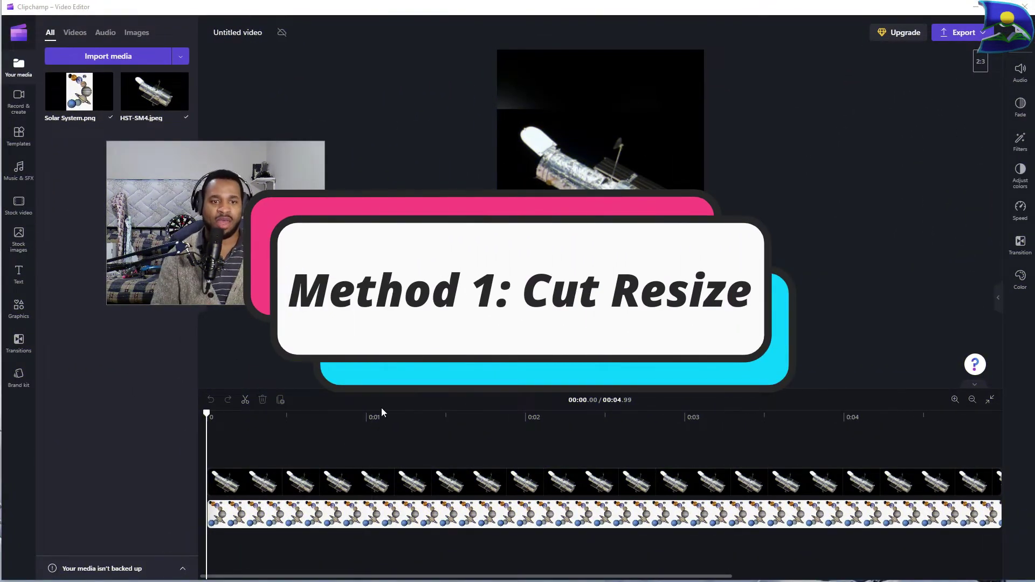
- Split both the Hubble and Solar System tracks at about 00:01.10
click(382, 412)
click(380, 488)
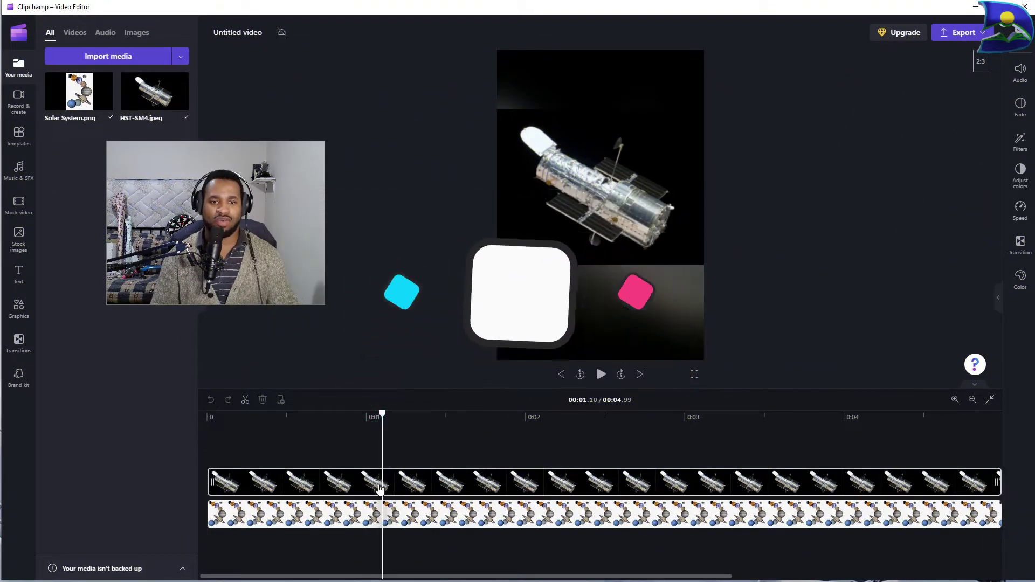
click(279, 439)
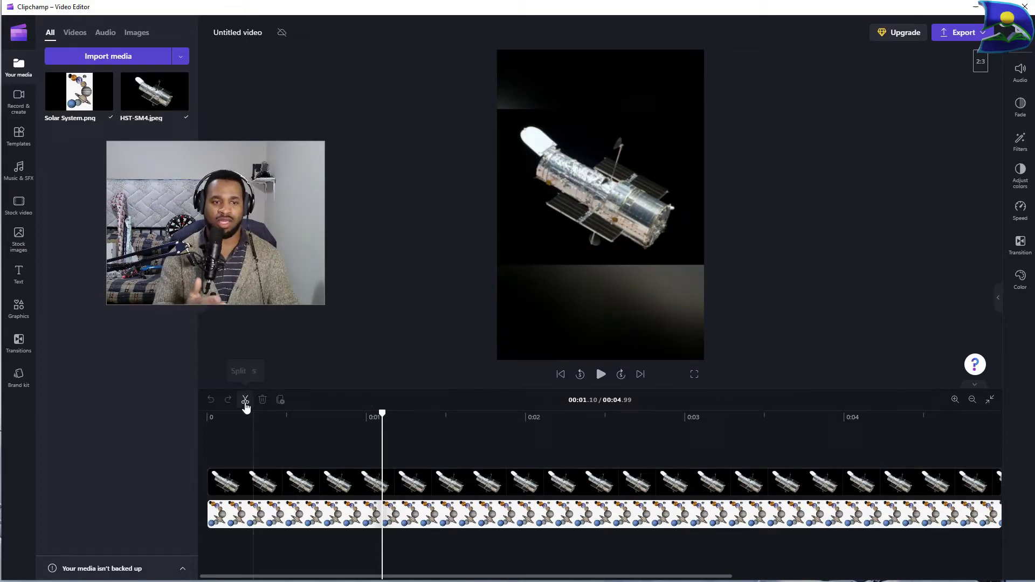
click(245, 400)
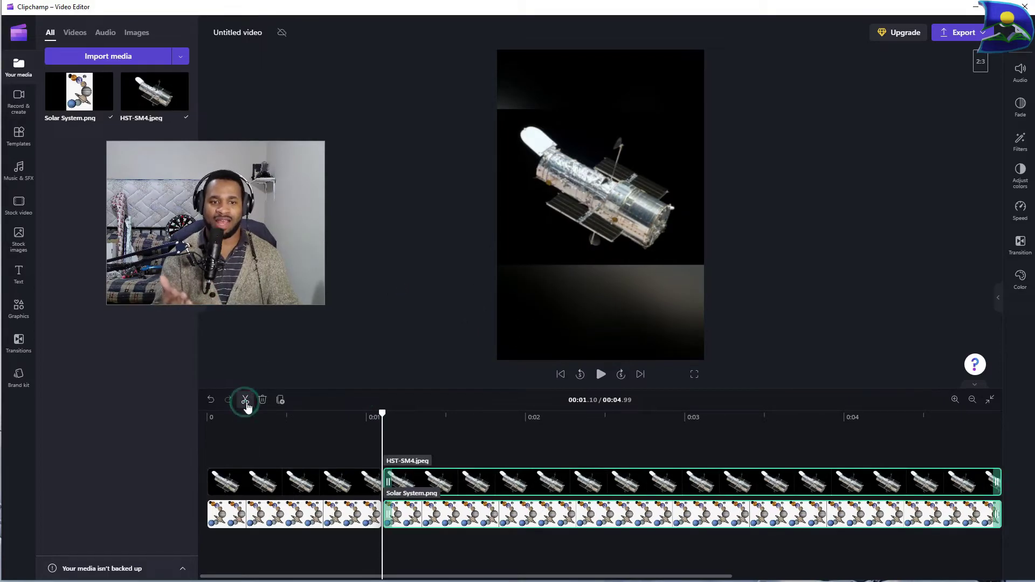
- Adjust the first Hubble part's size in the frame, then select the second Hubble part
click(363, 422)
click(370, 482)
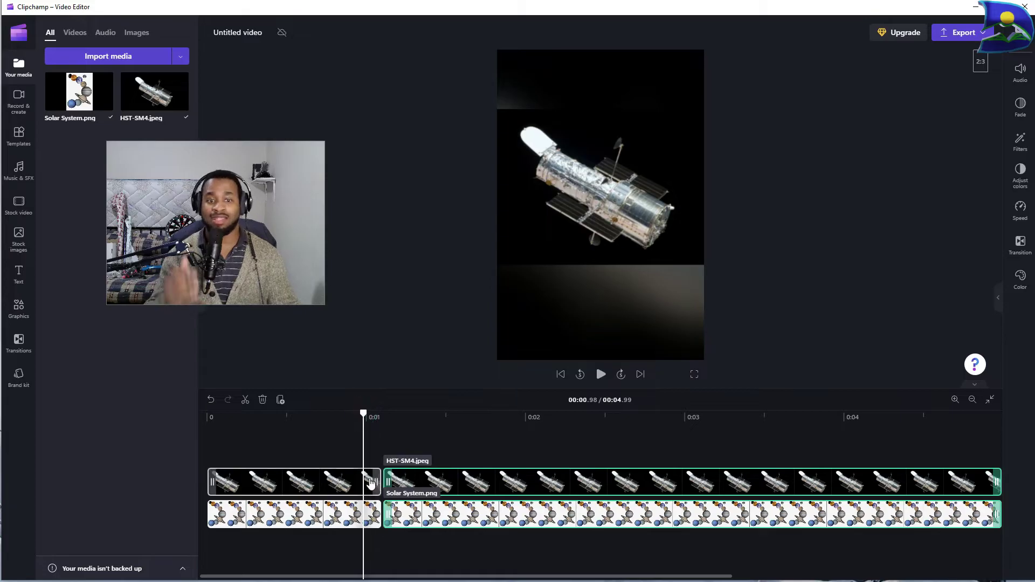
click(371, 482)
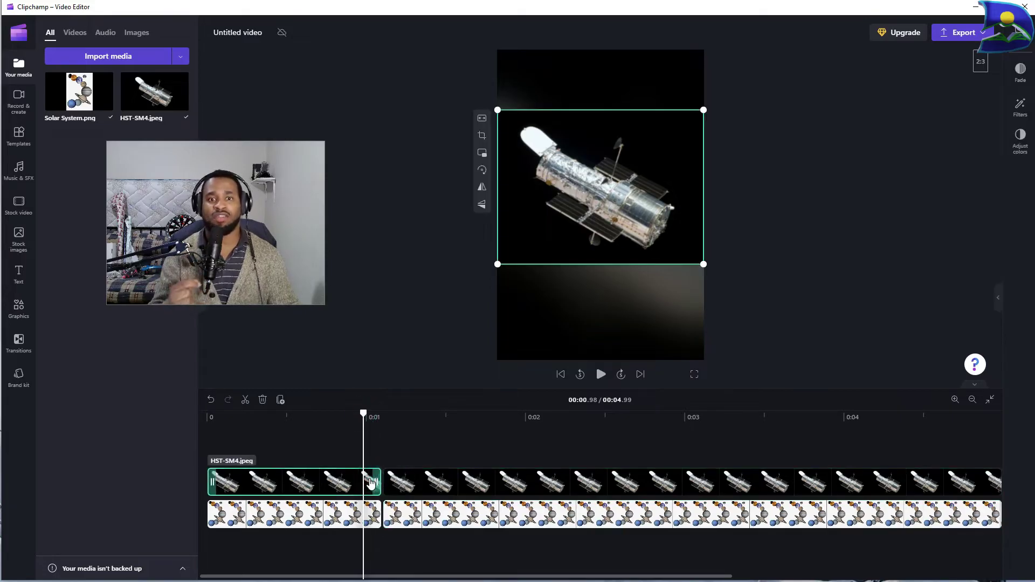
click(591, 233)
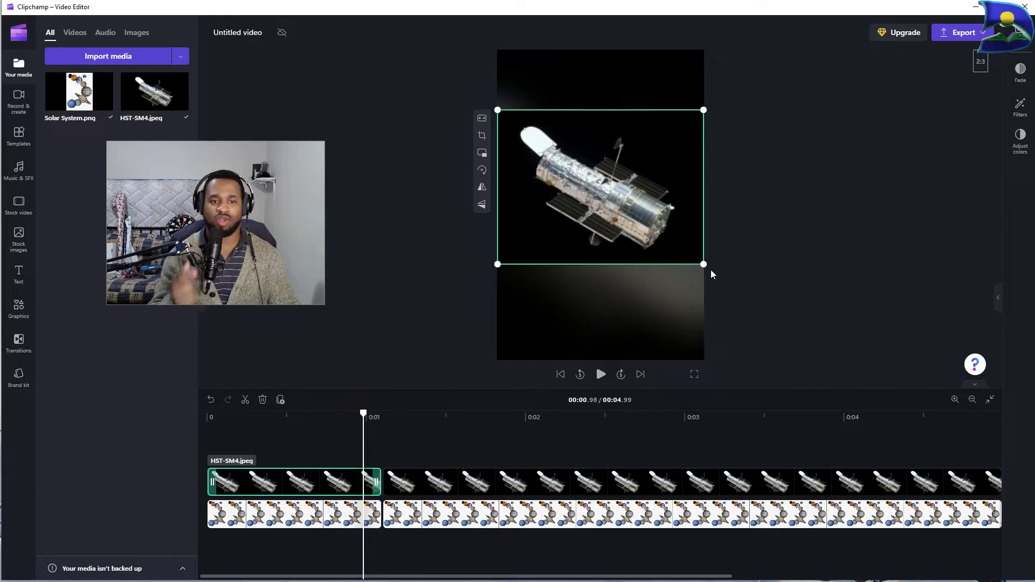
drag(704, 264, 708, 287)
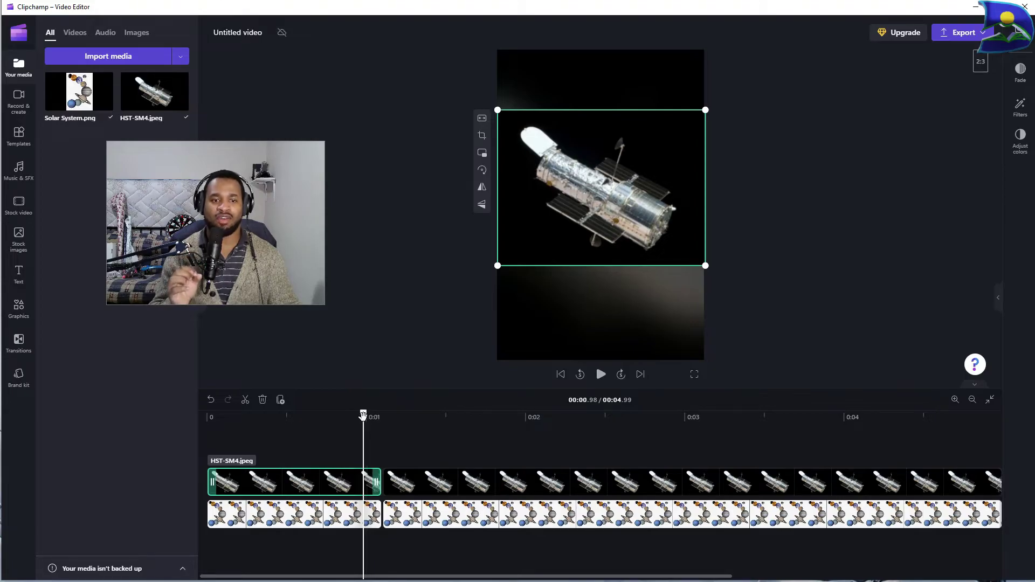
drag(364, 416, 403, 417)
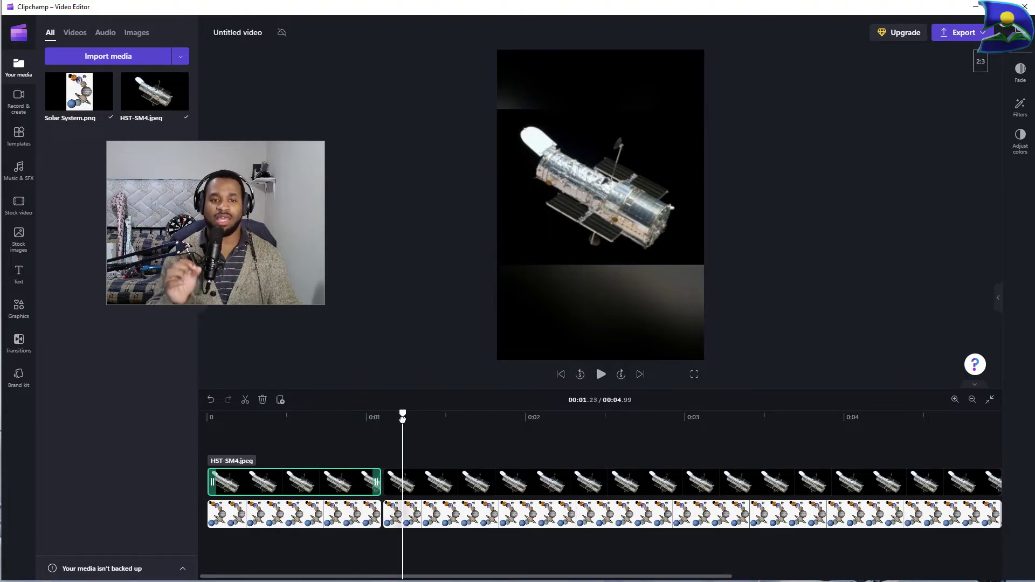
click(406, 488)
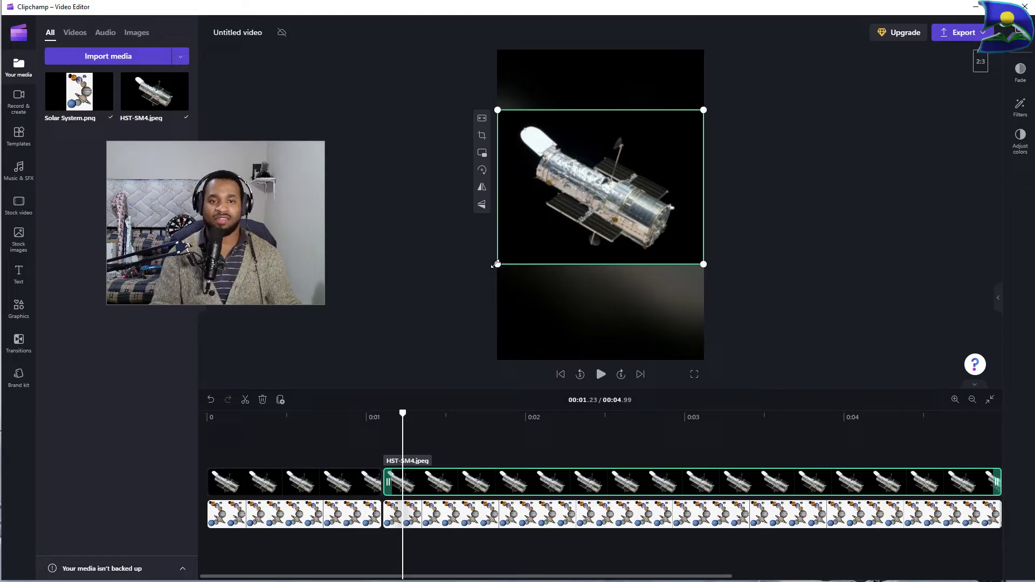
- Enlarge the second Hubble part until the telescope overfills the portrait frame, then play back the cut
drag(495, 264, 338, 455)
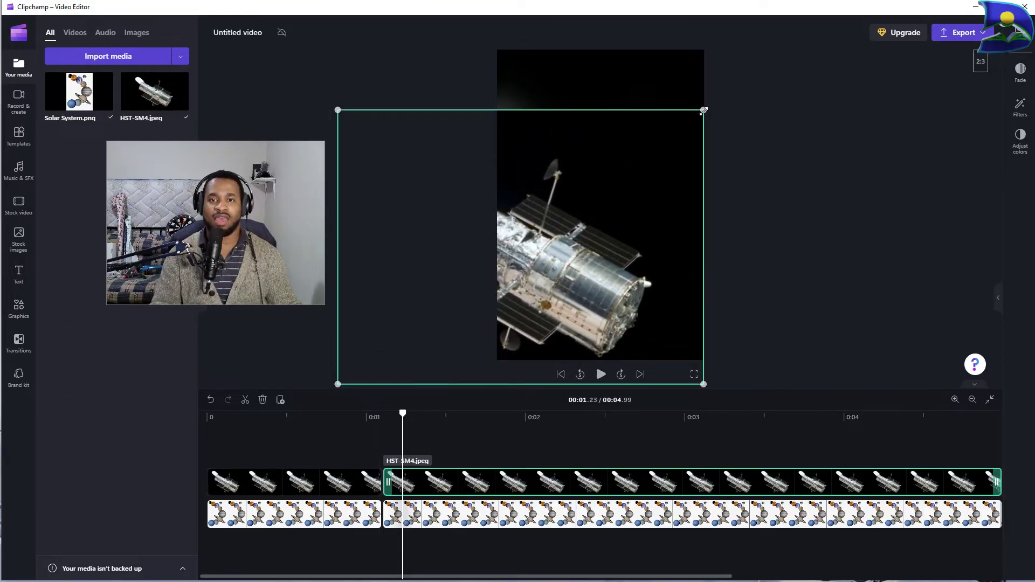
drag(704, 109, 842, 8)
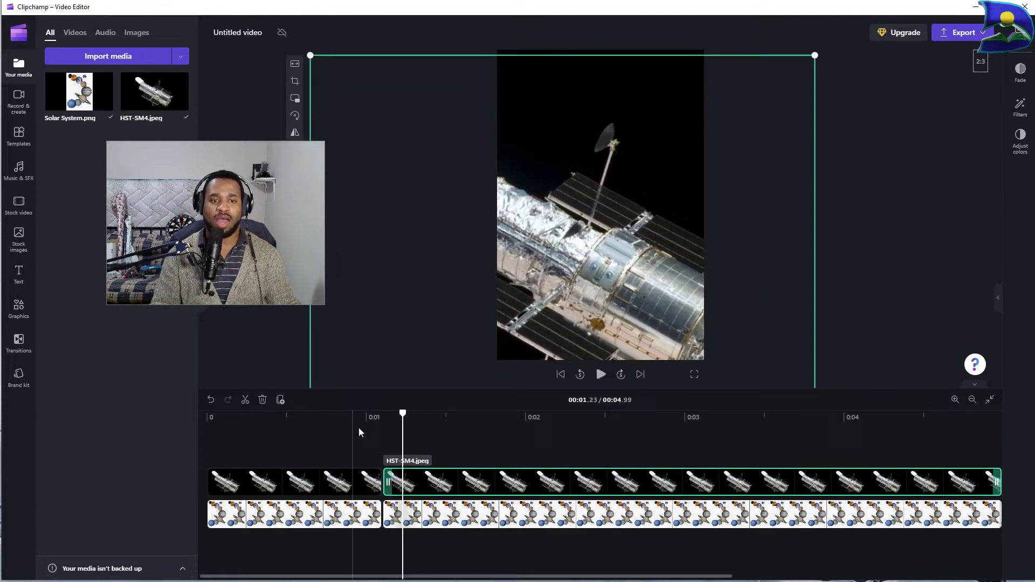
click(885, 257)
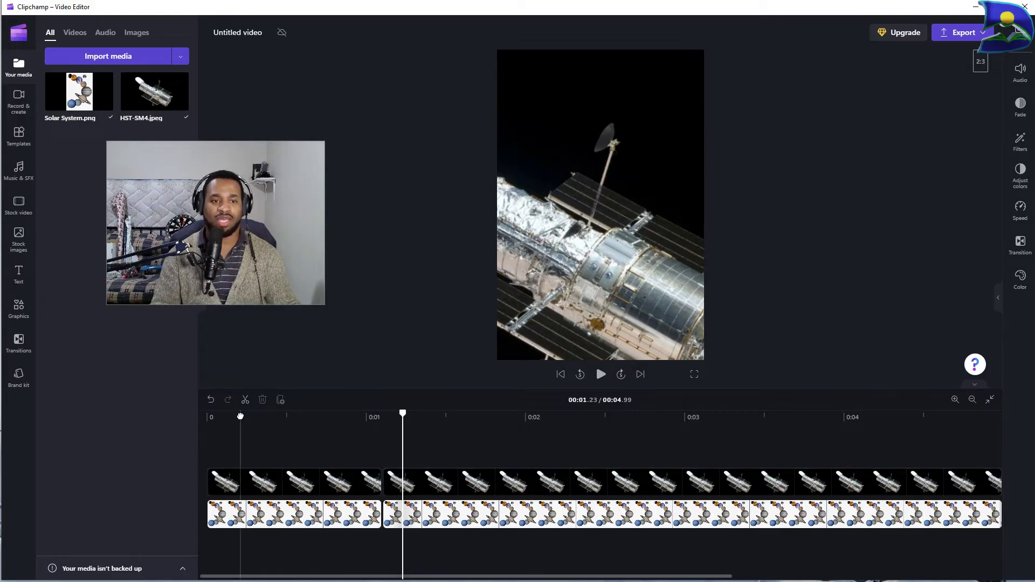
click(241, 418)
click(601, 375)
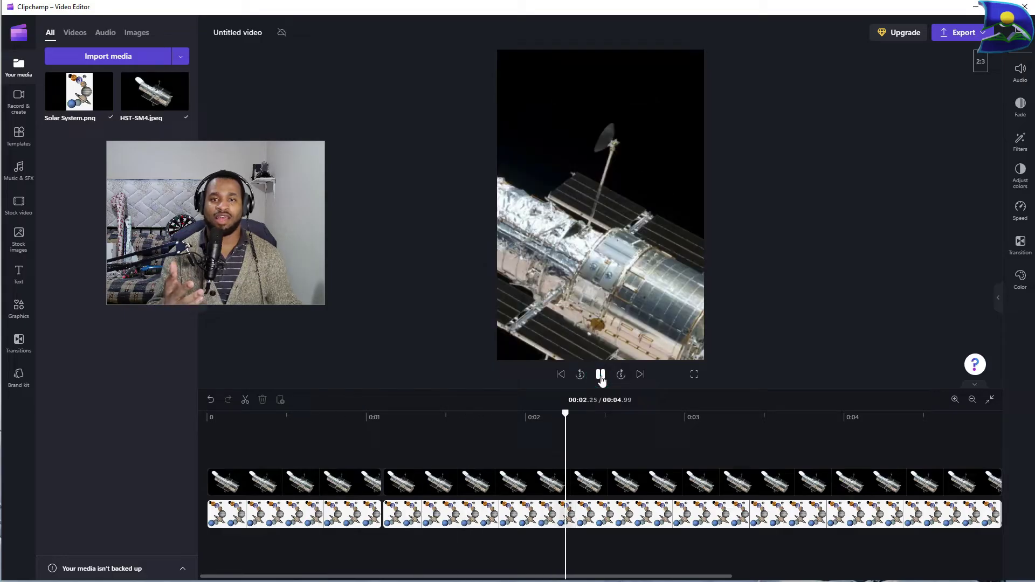
click(602, 375)
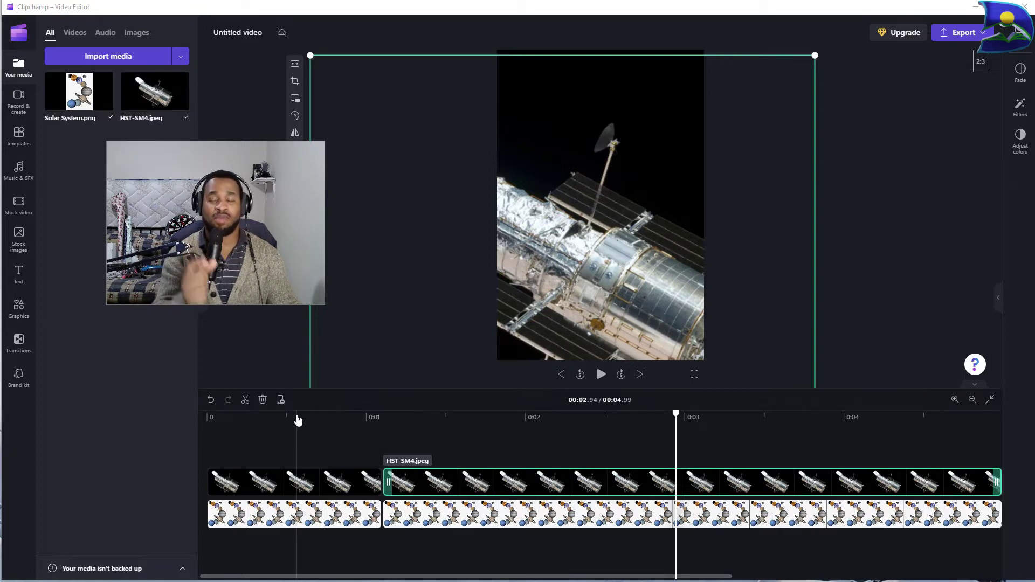
- Select the short first Hubble part and bring up its Filters list
click(297, 419)
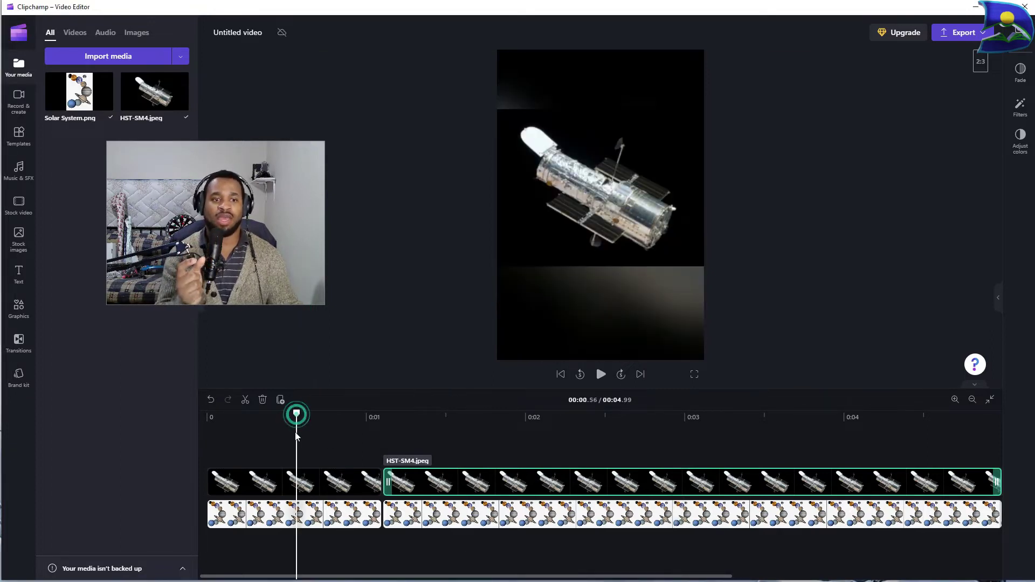
click(287, 480)
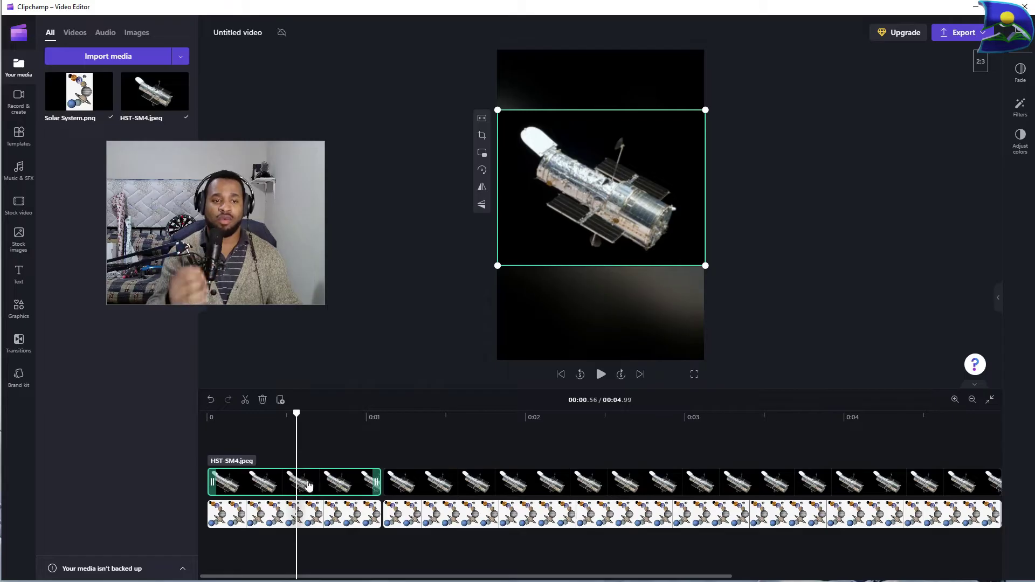
click(1020, 107)
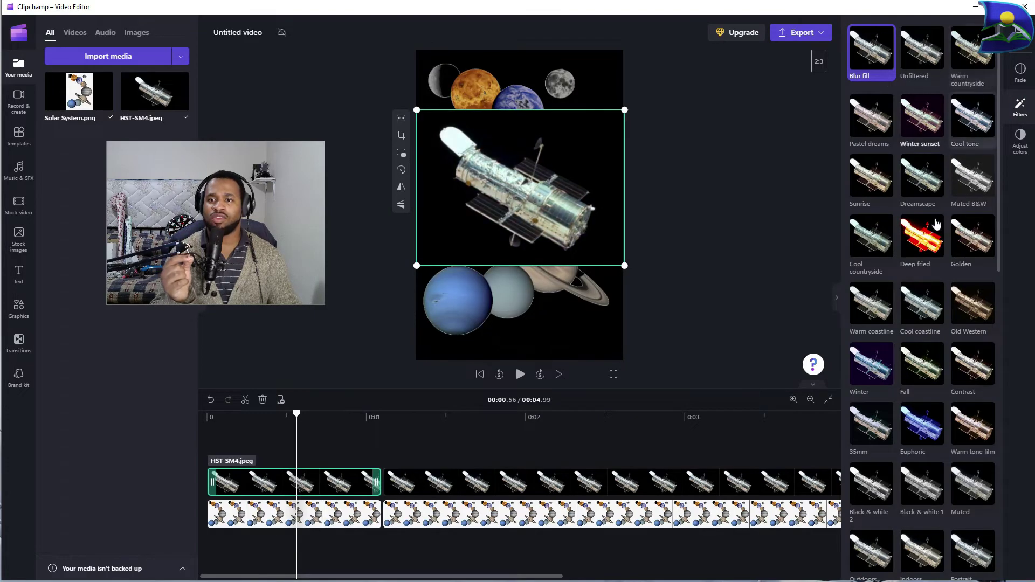
- Preview the Blue and pink duotone, Filmic and Vertical filters on the first Hubble part
scroll(932, 307, down, 3)
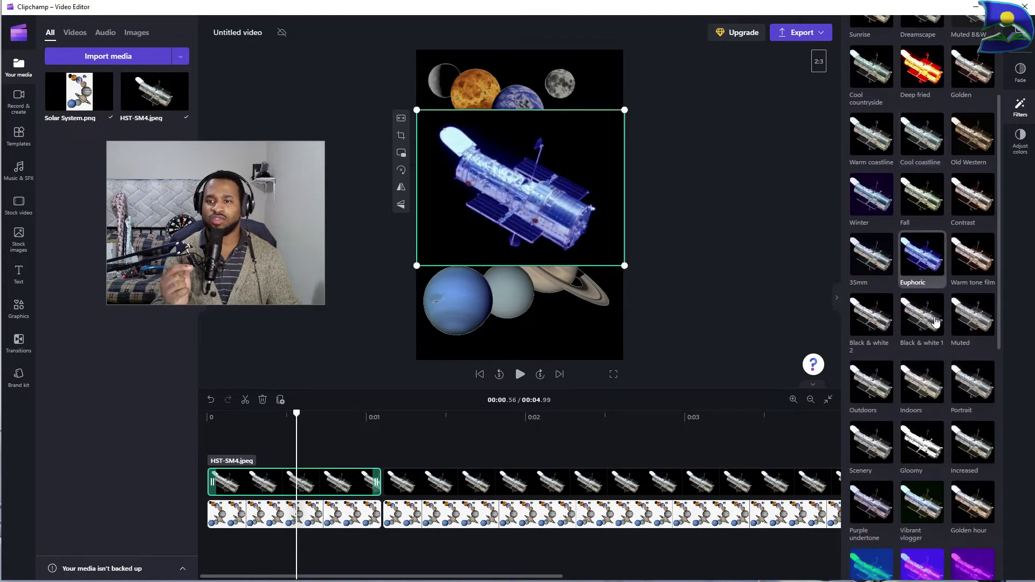
scroll(935, 322, down, 2)
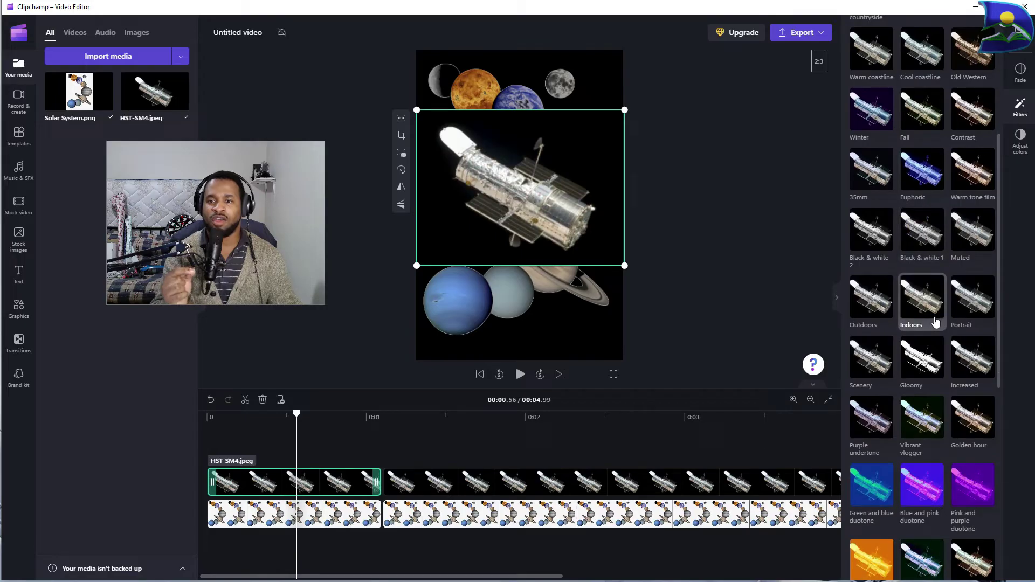
scroll(936, 322, down, 3)
click(936, 322)
scroll(935, 322, down, 3)
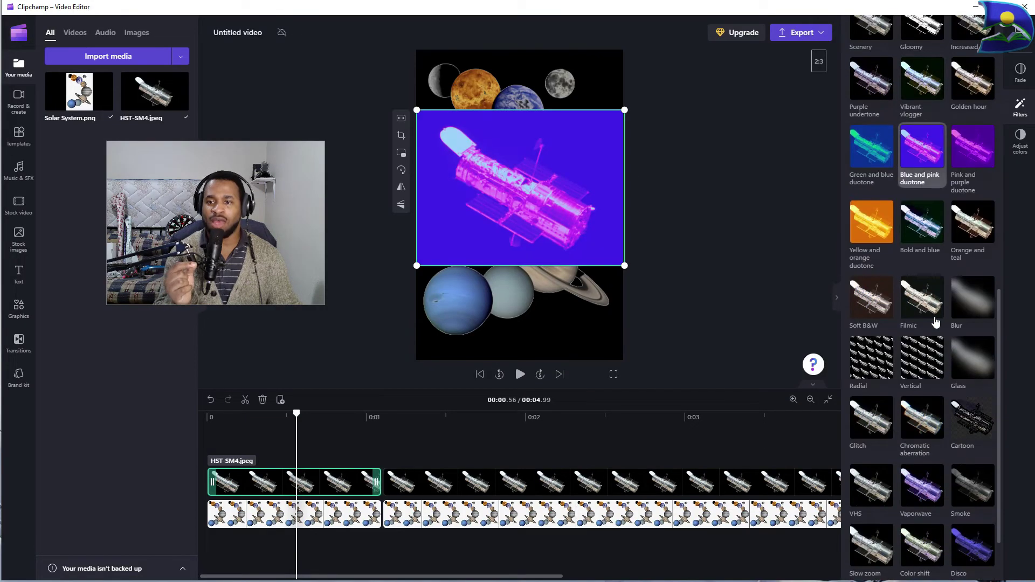
click(936, 321)
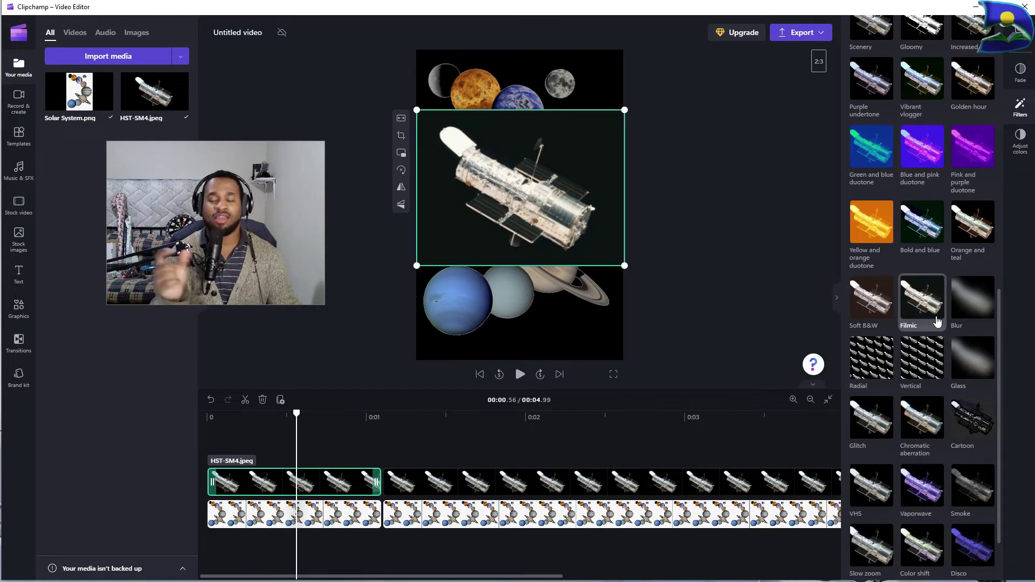
scroll(936, 321, down, 2)
click(938, 319)
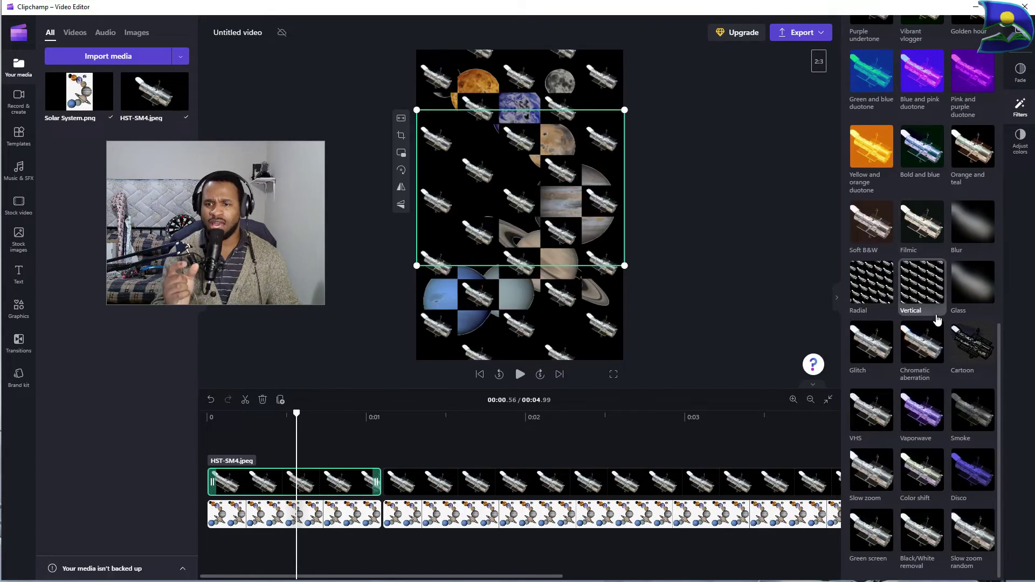
- Apply the Slow zoom random filter to the first Hubble part and scrub to about one second
click(963, 541)
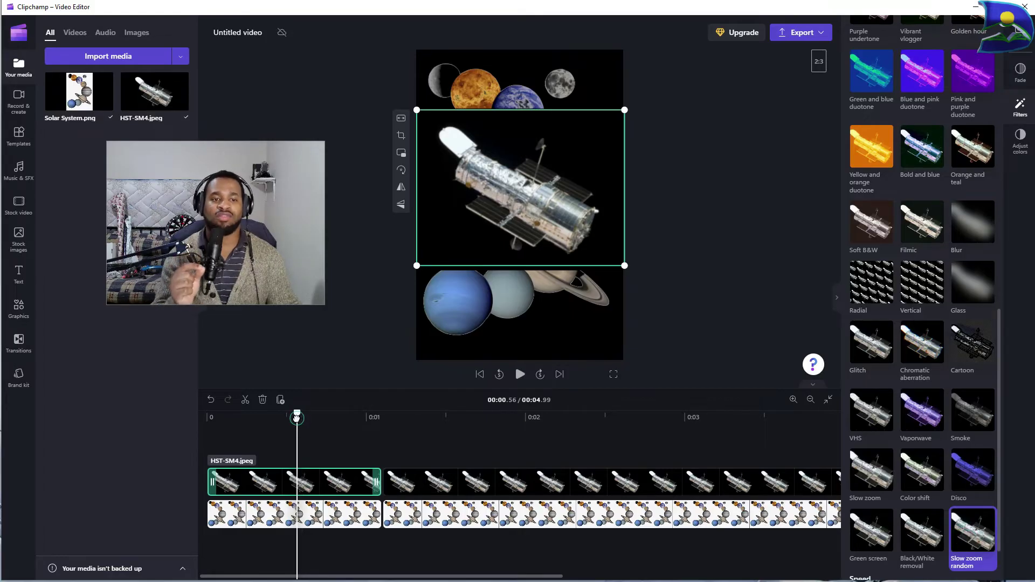
drag(297, 415, 376, 447)
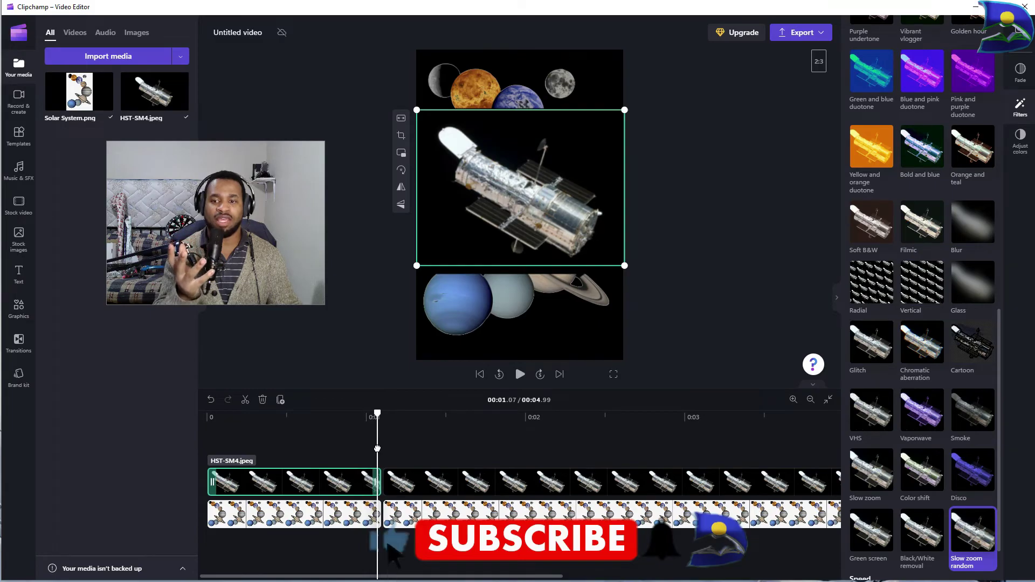
drag(376, 448, 367, 451)
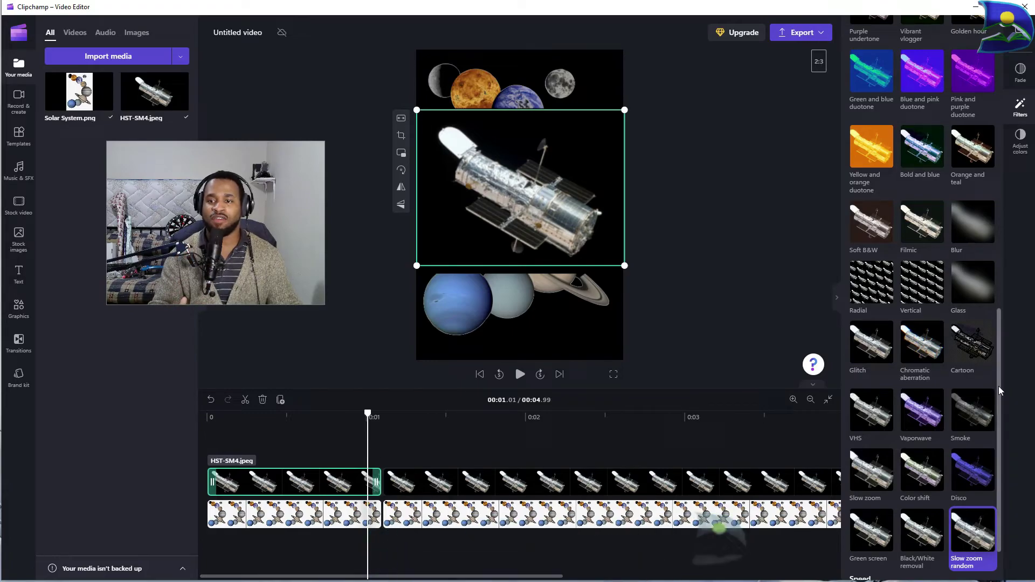
- Raise the Slow zoom random Speed slider close to its maximum
scroll(998, 395, down, 1)
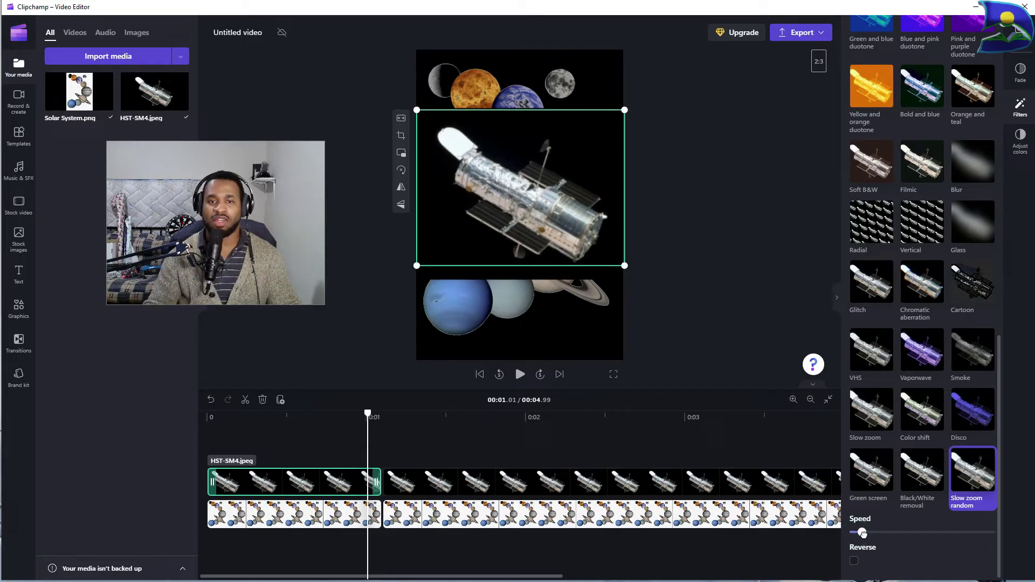
drag(855, 533, 943, 551)
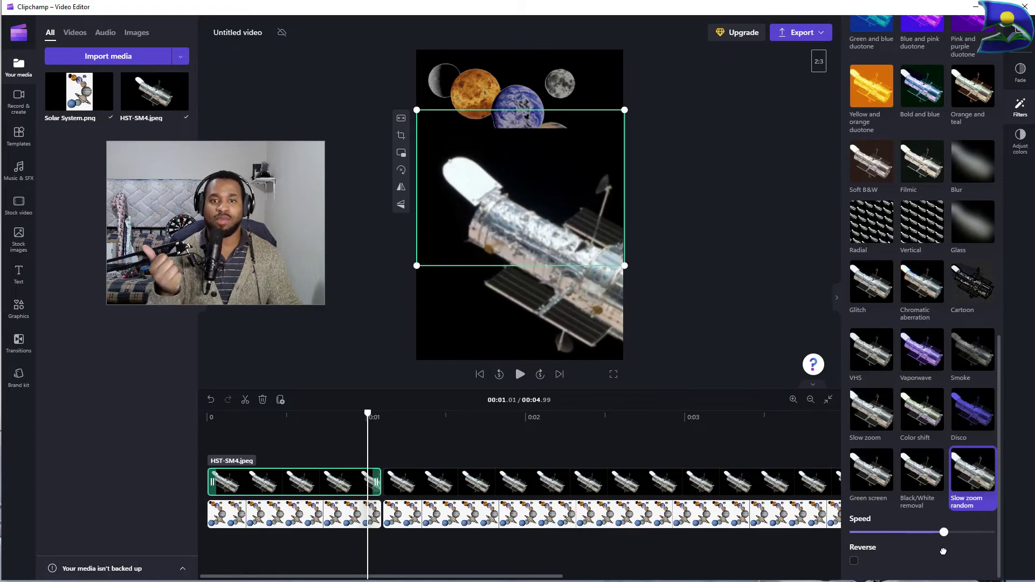
drag(942, 551, 951, 556)
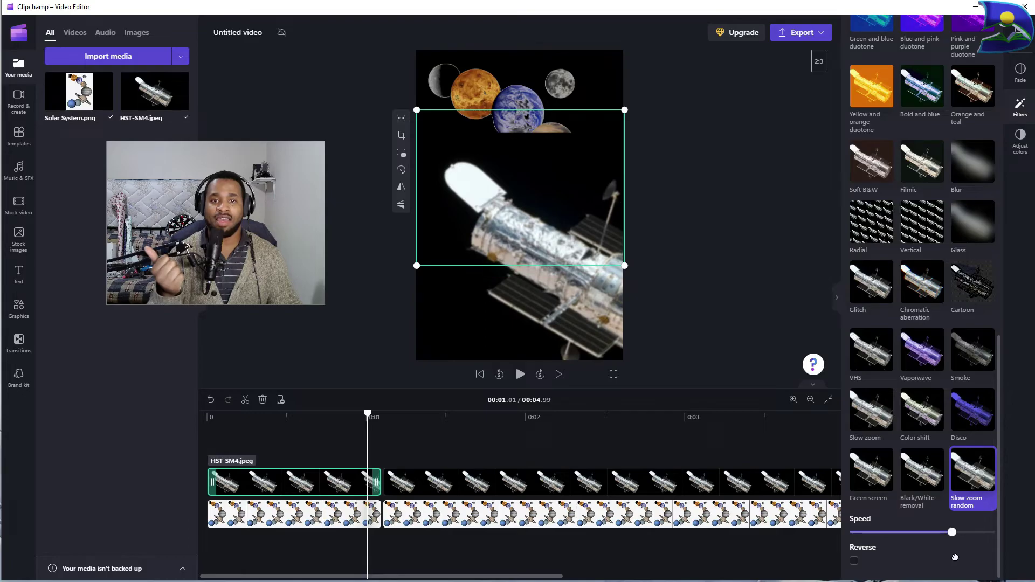
drag(954, 557, 956, 558)
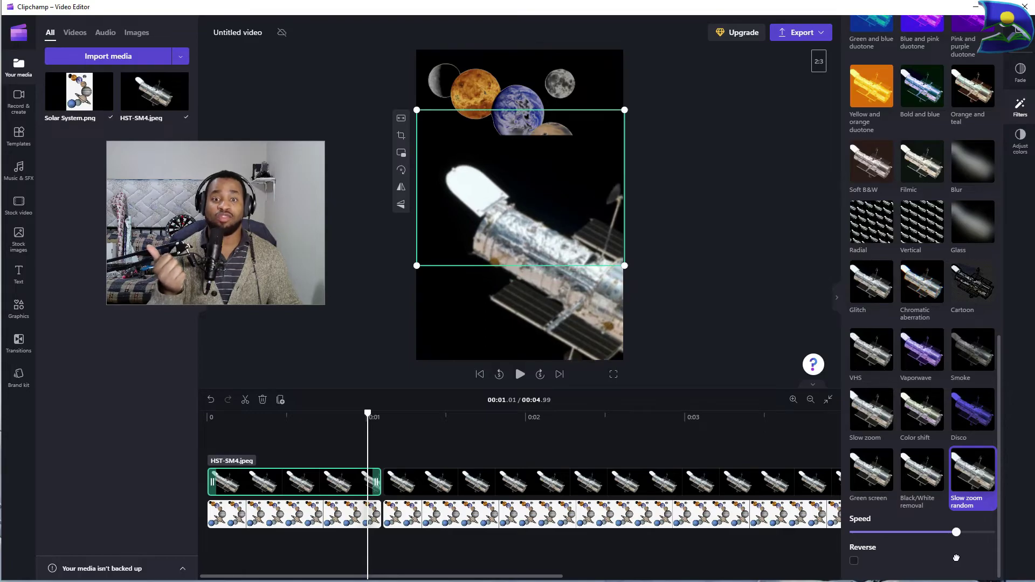
drag(956, 558, 972, 569)
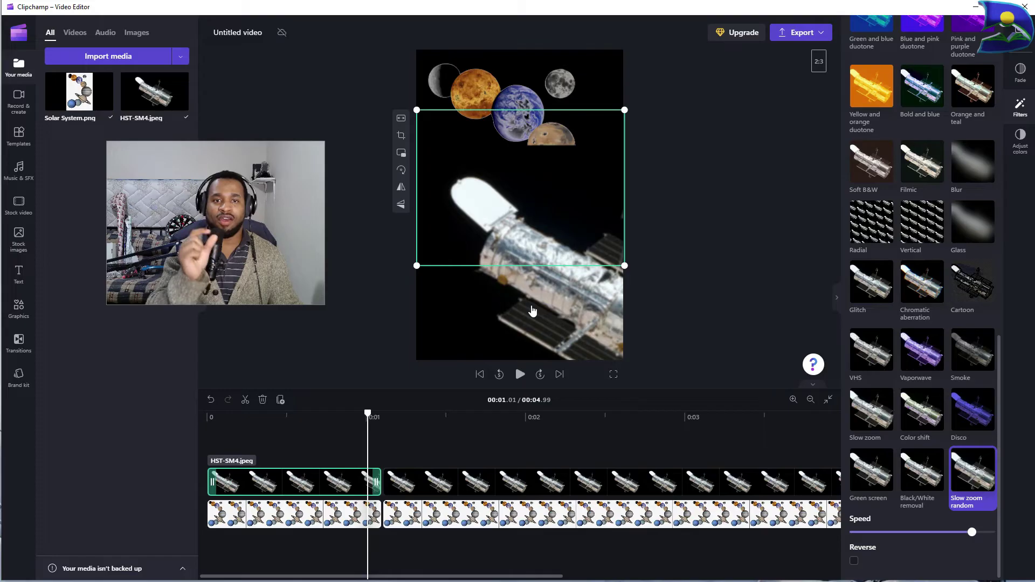
- Move the first telescope clip's image up and to the left in the vertical frame
click(565, 320)
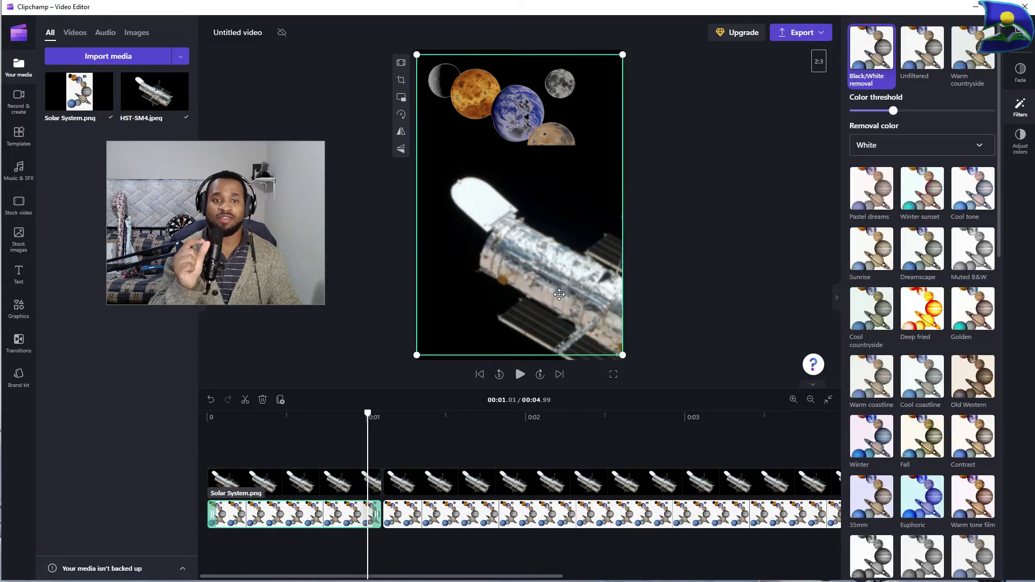
click(339, 475)
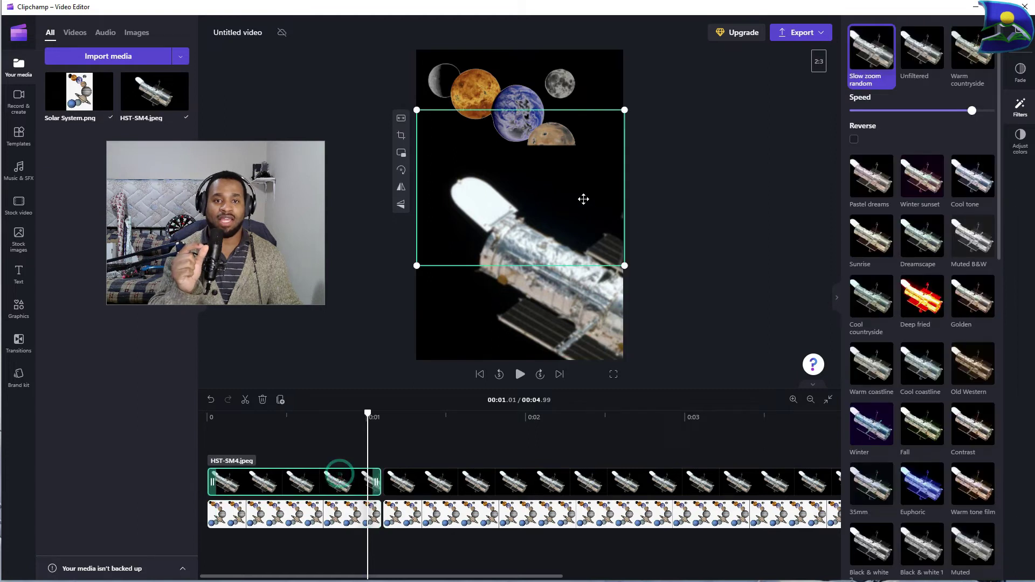
drag(568, 207, 510, 163)
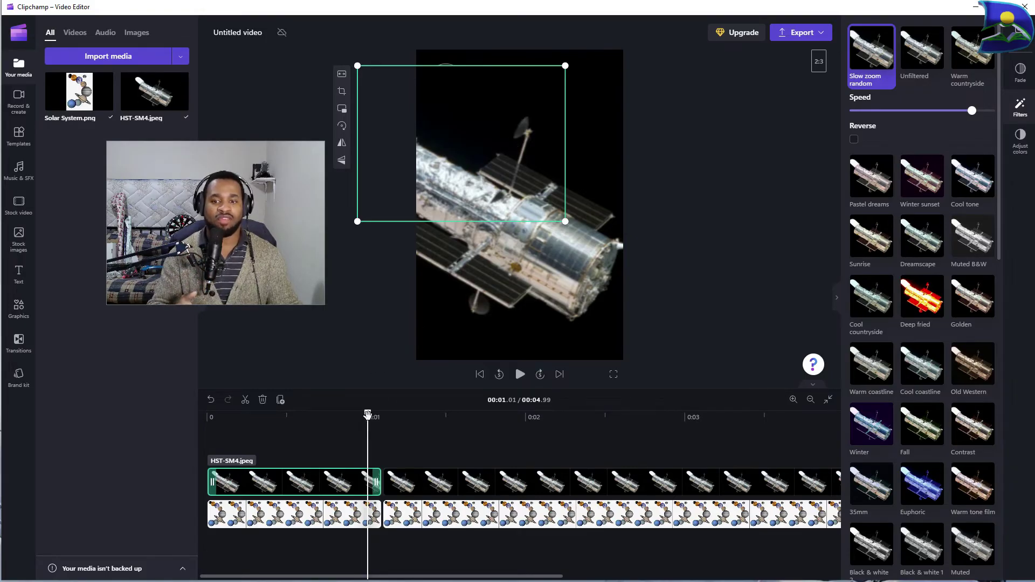
- Play the video from near the start to preview the zoom, then pause
drag(368, 414, 214, 419)
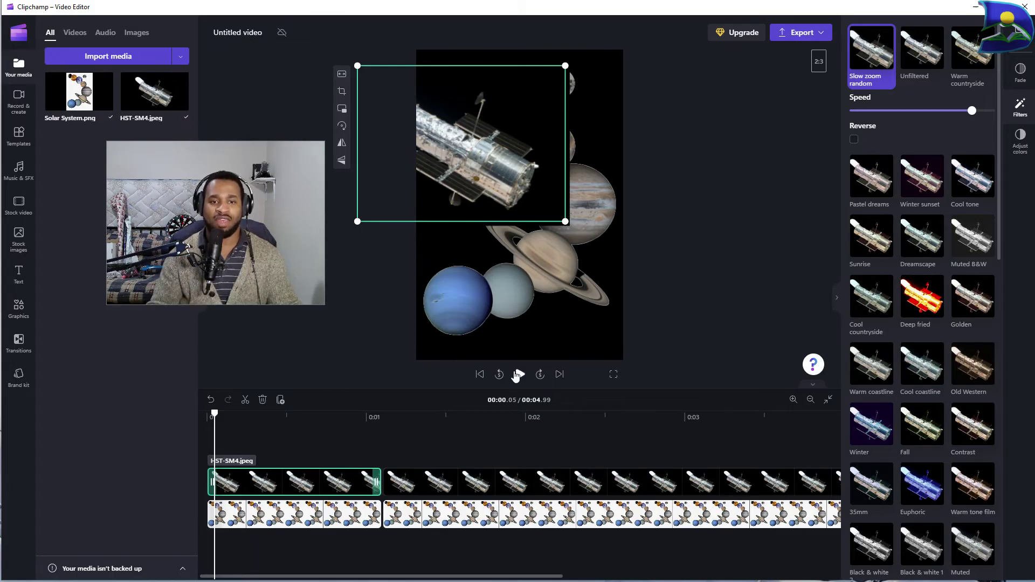
click(519, 376)
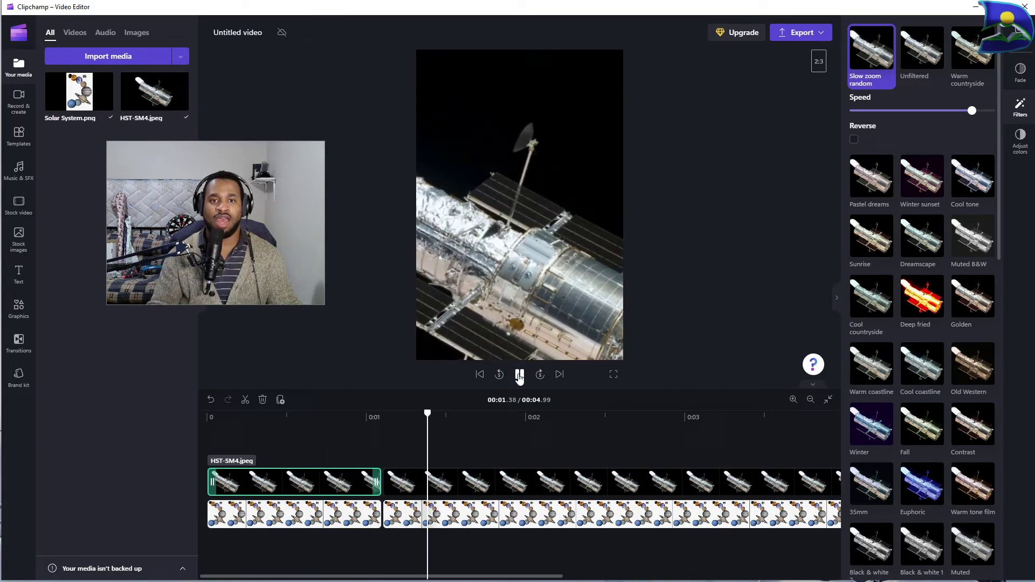
key(space)
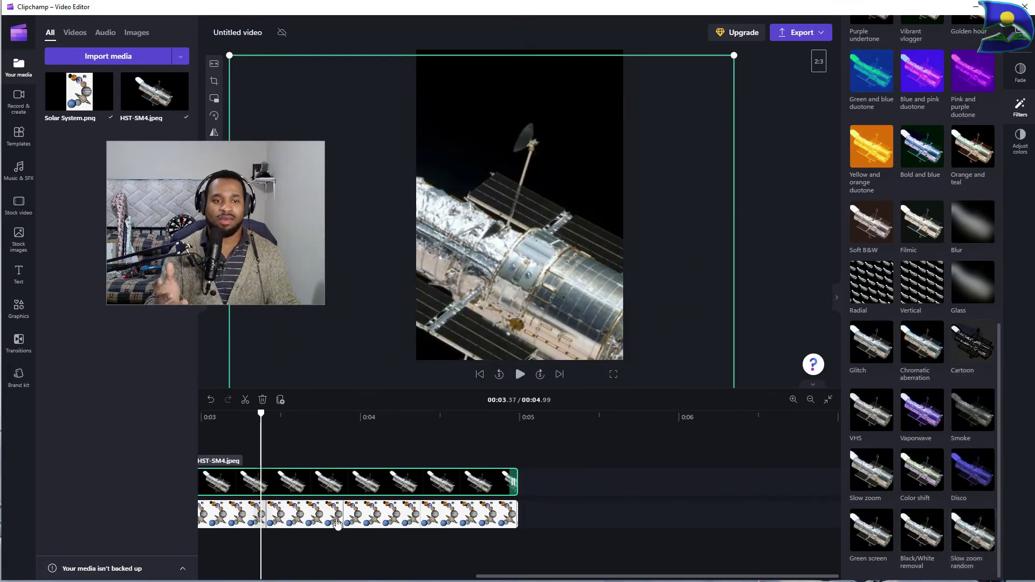
- Apply Slow zoom random to the second telescope clip
drag(531, 578, 256, 578)
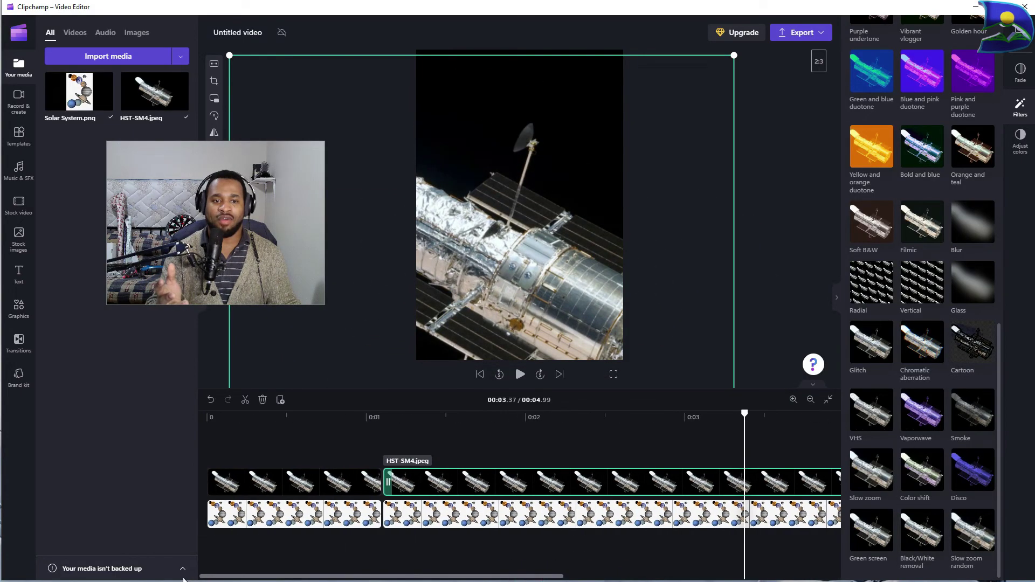
click(299, 420)
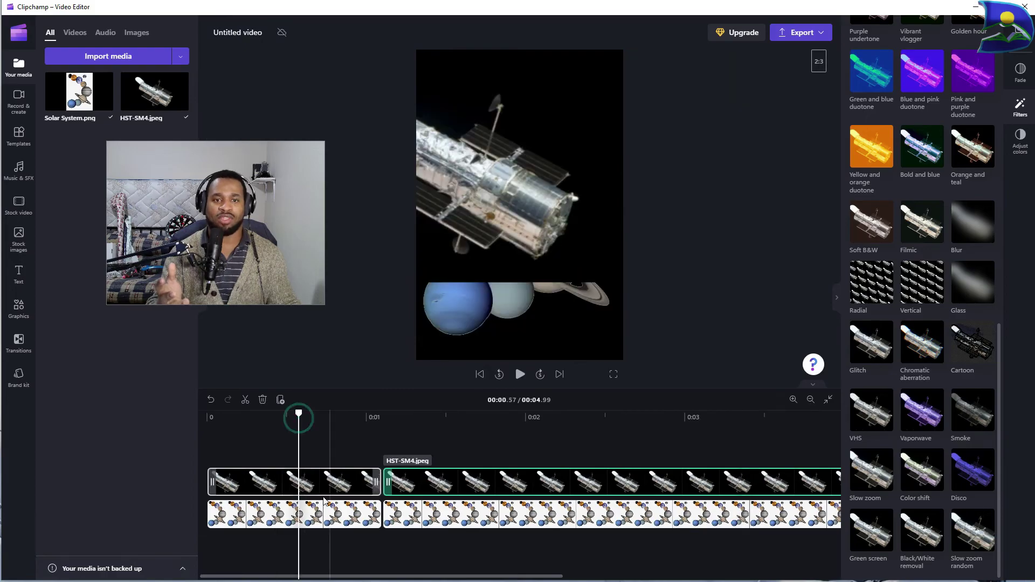
click(993, 527)
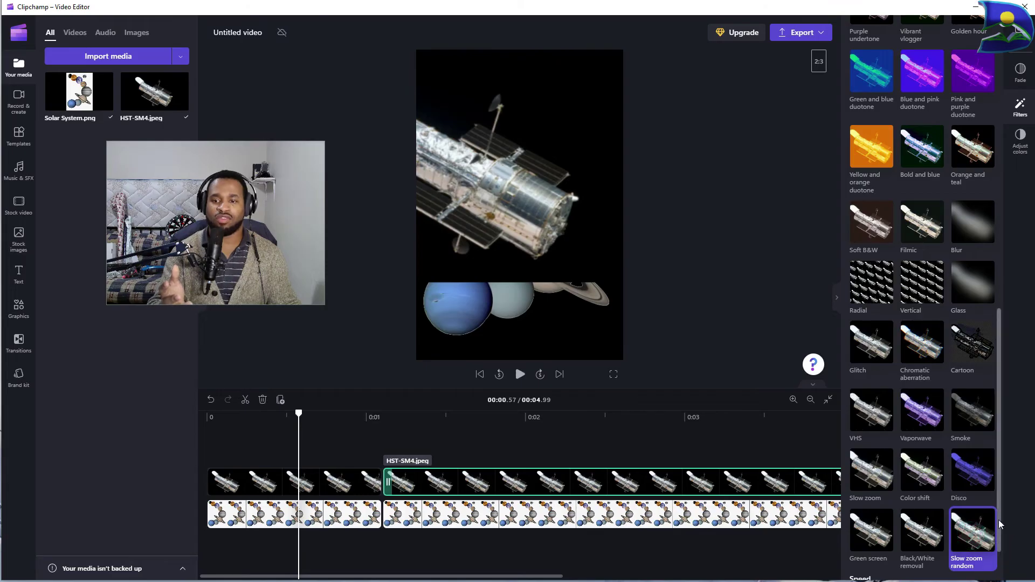
scroll(999, 518, down, 2)
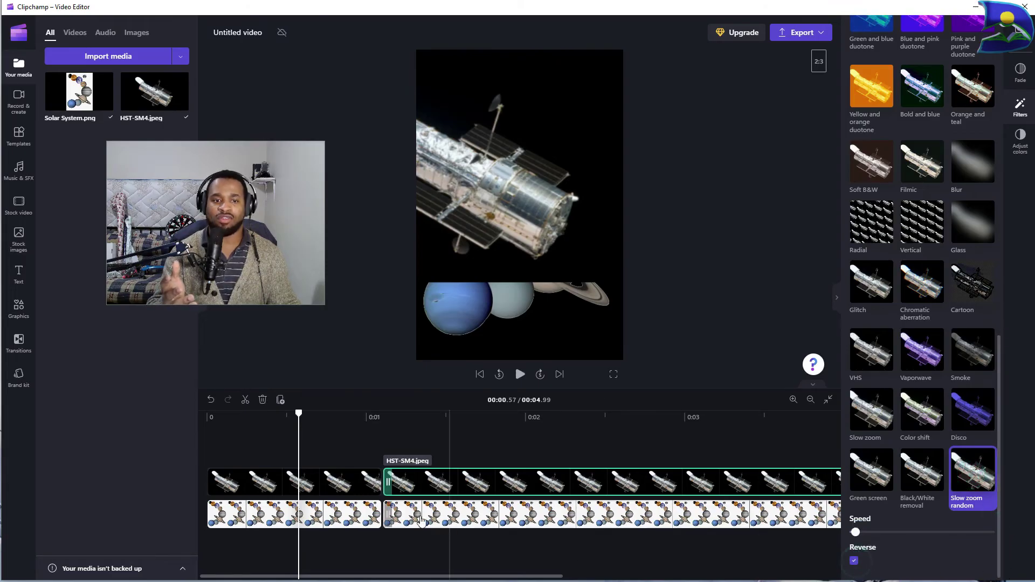
- Enable Reverse on the first telescope clip's slow zoom and play it back from the start
click(302, 481)
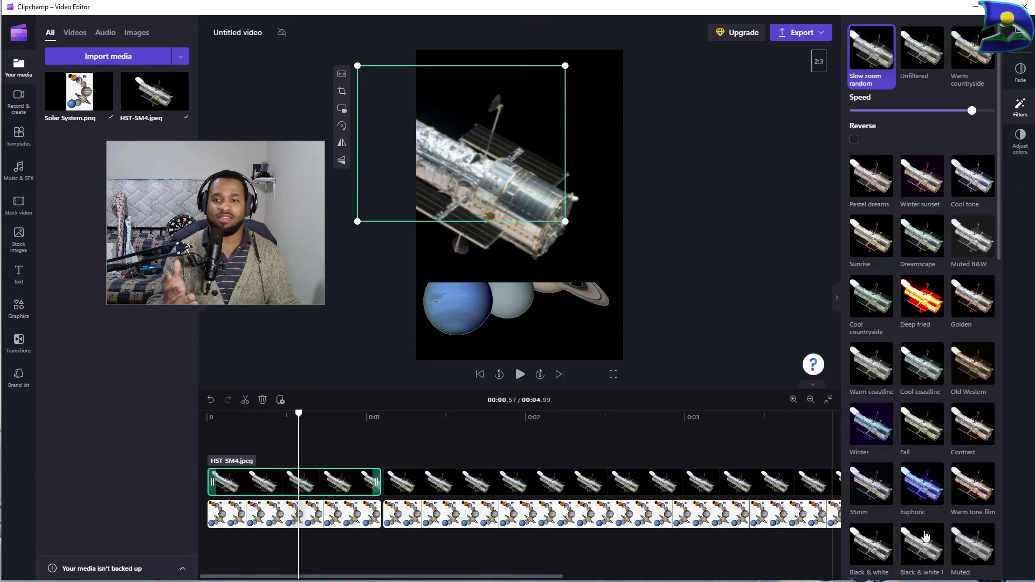
click(854, 140)
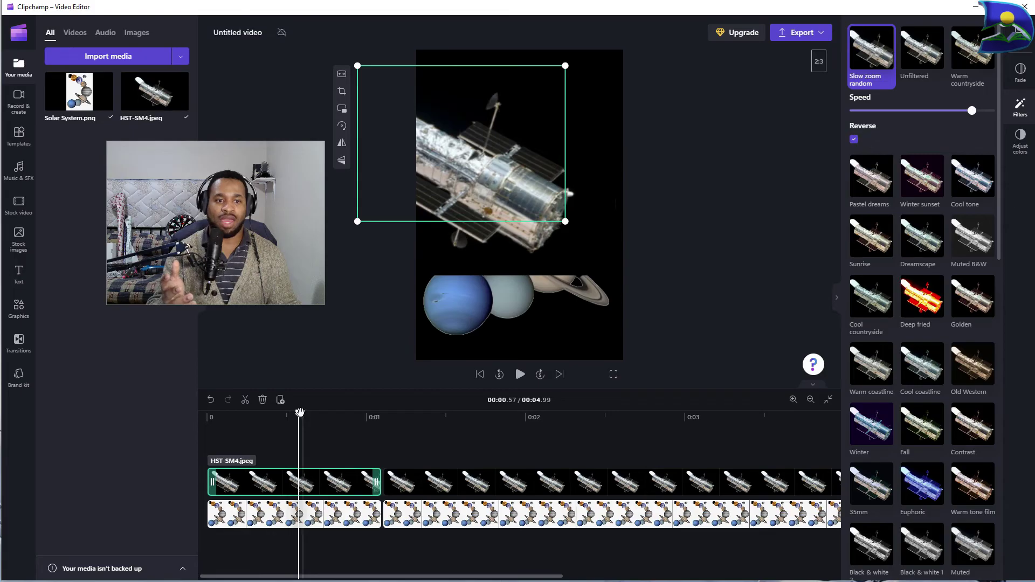
drag(300, 413, 199, 422)
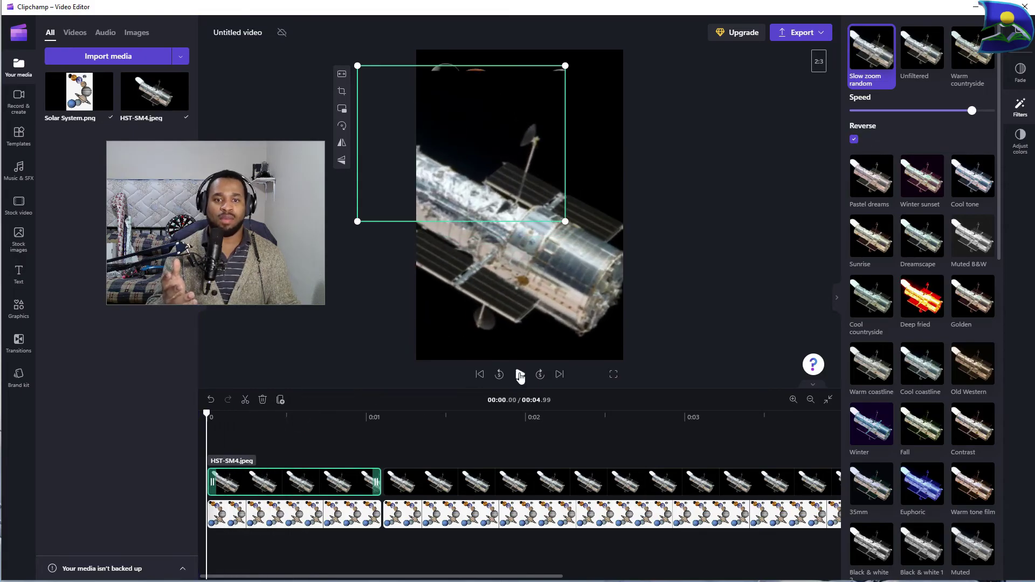
click(520, 375)
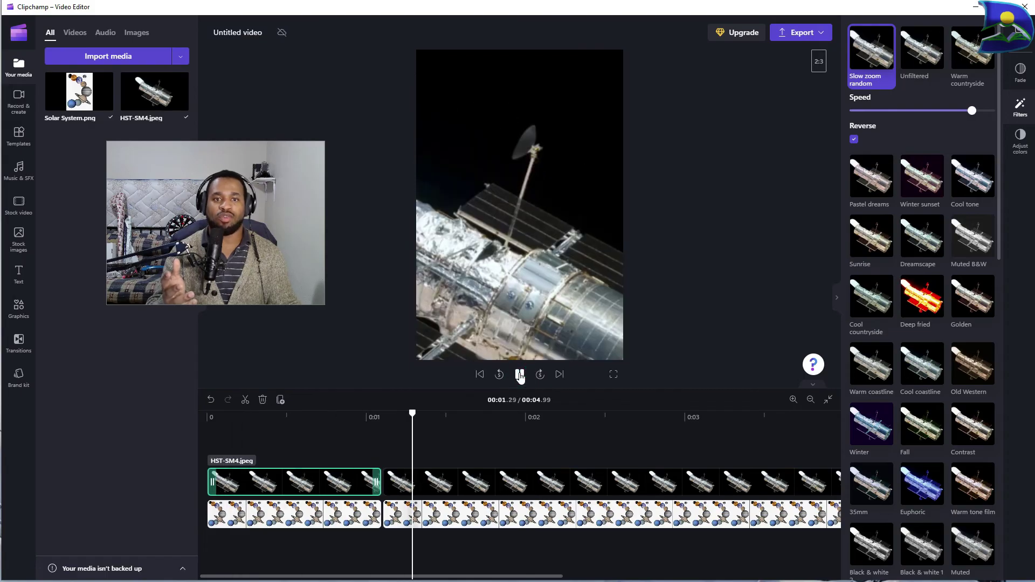
key(space)
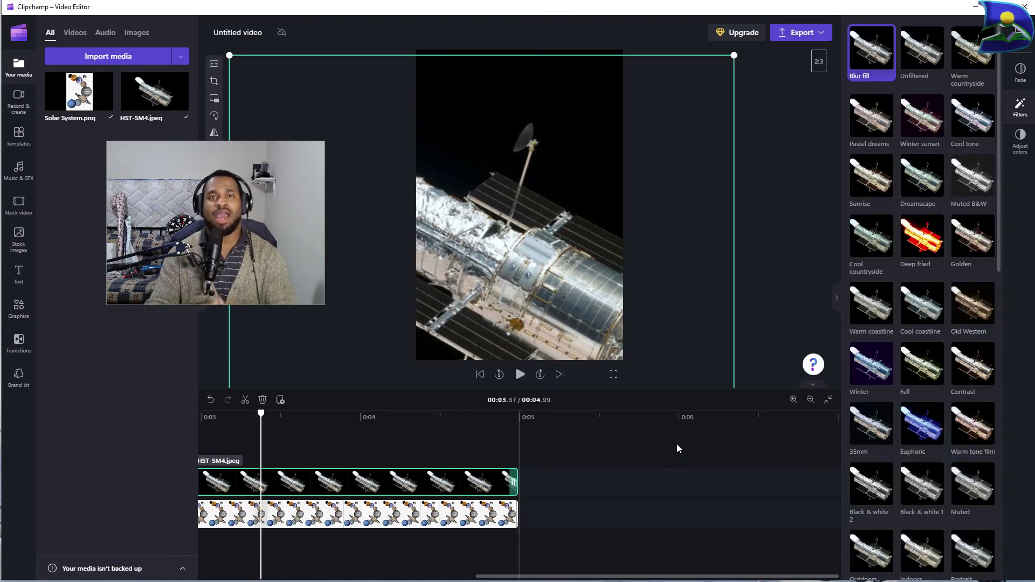